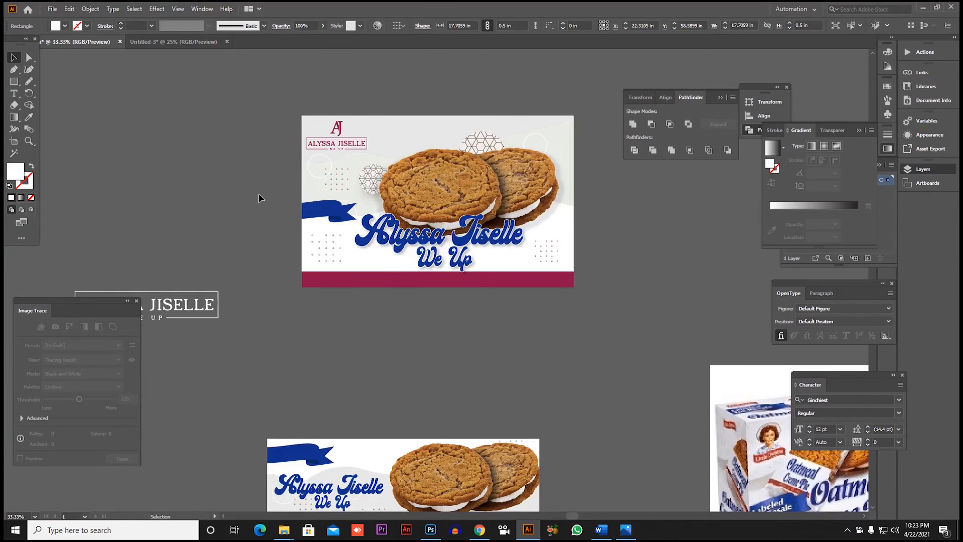
left_click(923, 7)
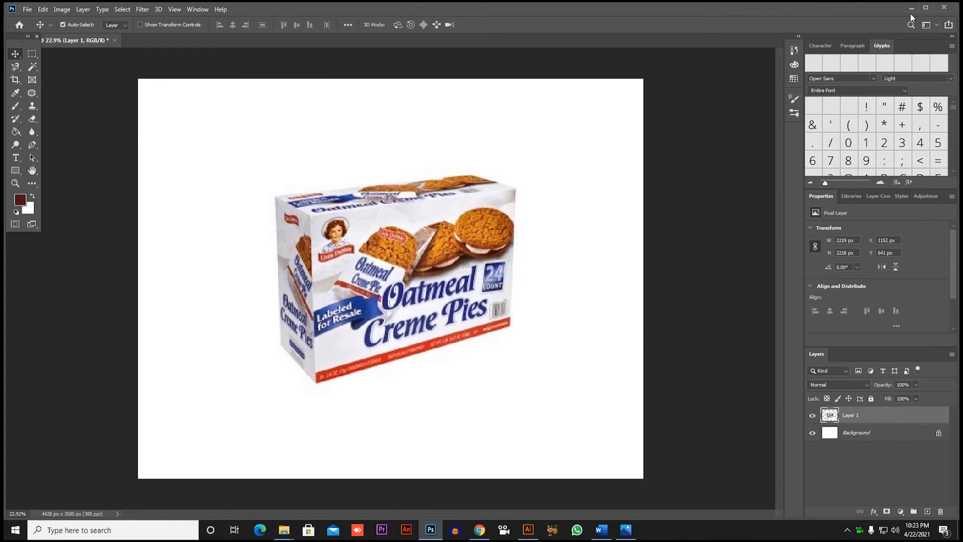
left_click(908, 11)
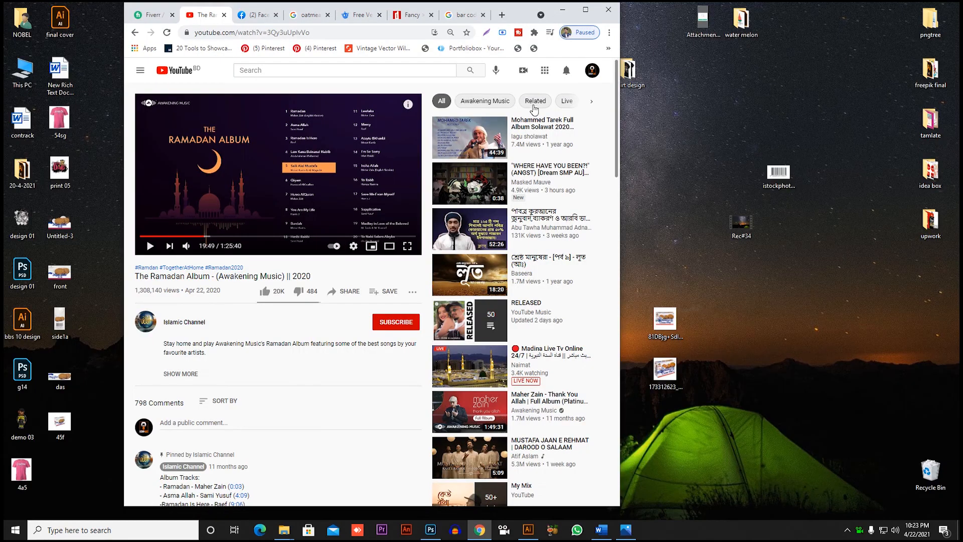
left_click(569, 8)
left_click(521, 525)
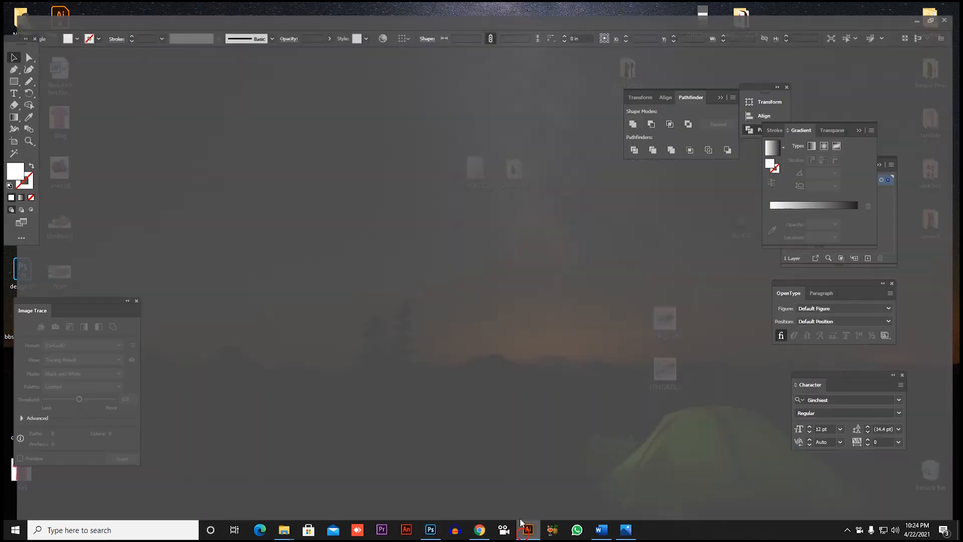
Select all the artwork of the cookie box's front panel in Illustrator, copy it and switch to Photoshop.
left_click_drag(567, 129, 560, 199)
scroll(570, 230, "up", 1)
left_click_drag(556, 238, 635, 211)
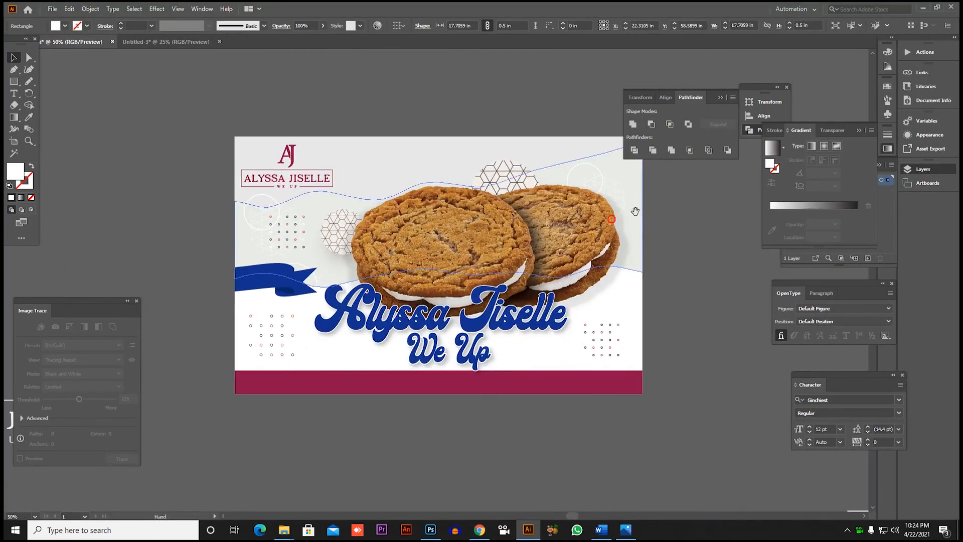
left_click_drag(627, 165, 344, 333)
left_click_drag(570, 258, 493, 302)
left_click_drag(558, 221, 259, 379)
left_click_drag(603, 176, 257, 409)
left_click_drag(365, 354, 429, 299)
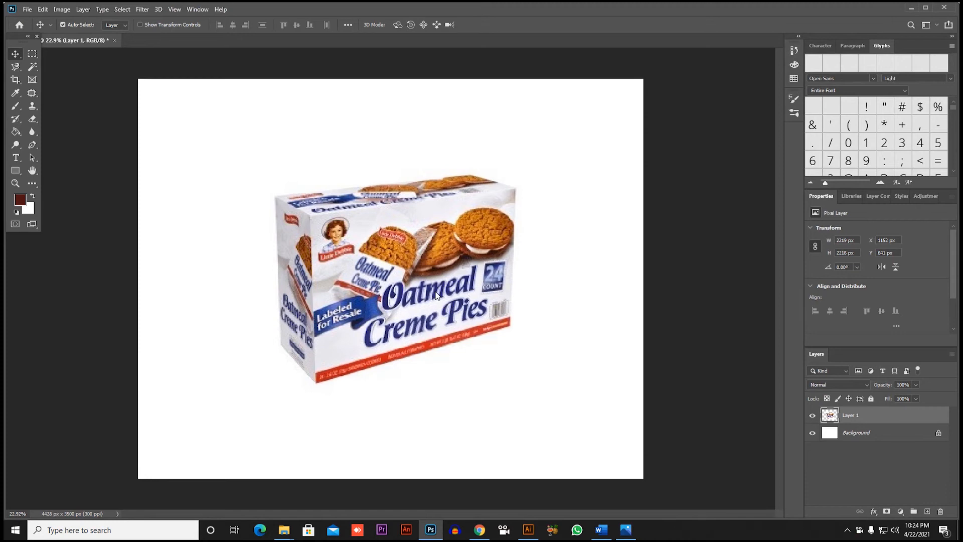
Paste the front panel artwork as a smart object over the box photo and scale it to about 50%.
key("ctrl+v")
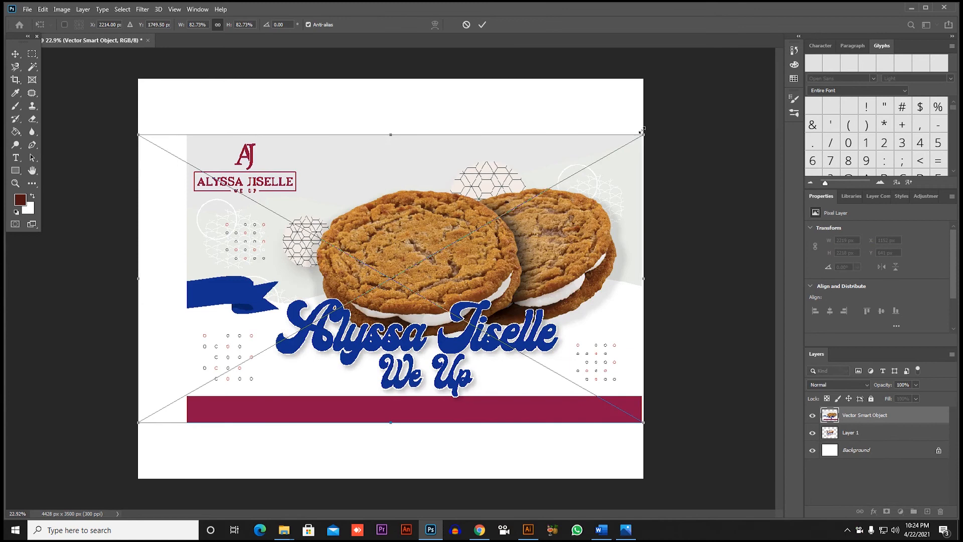
left_click_drag(643, 134, 544, 192)
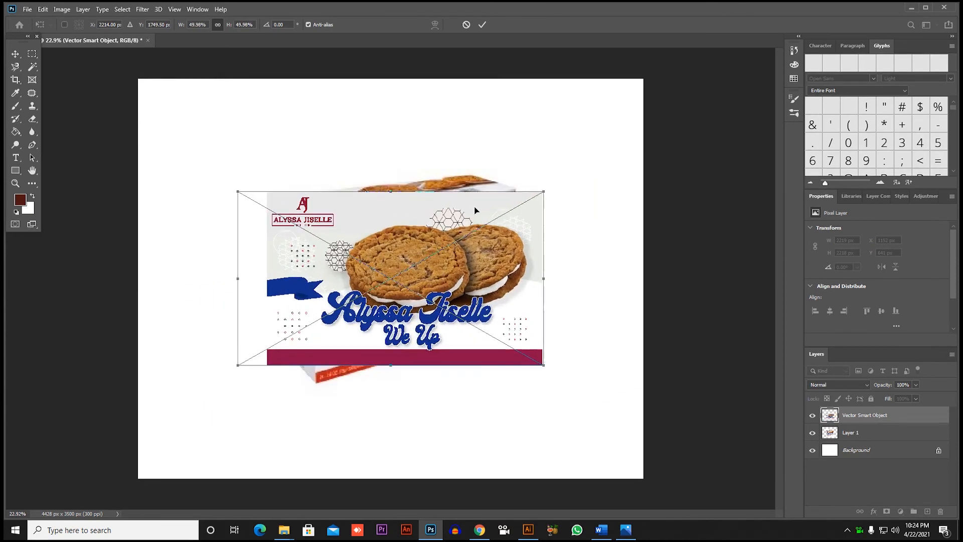
right_click(408, 228)
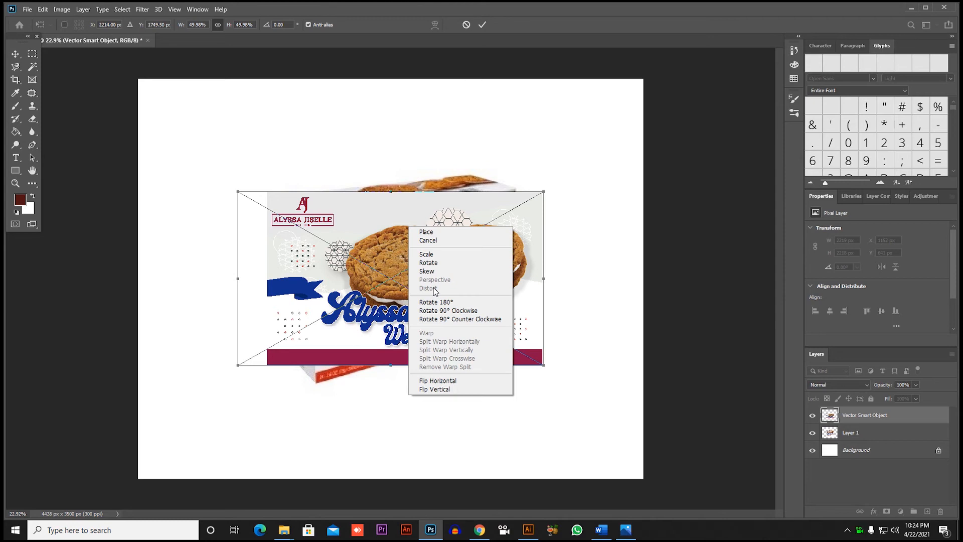
left_click(575, 281)
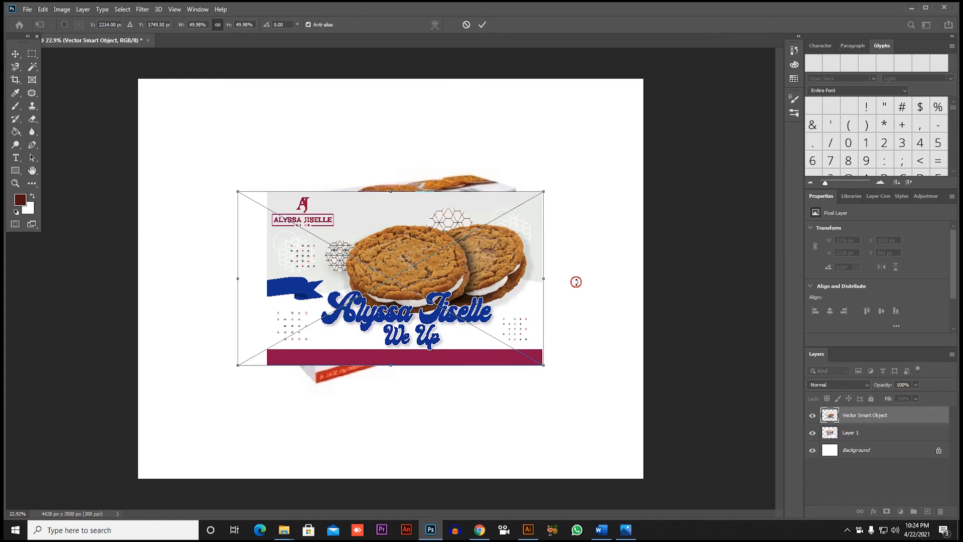
right_click(441, 288)
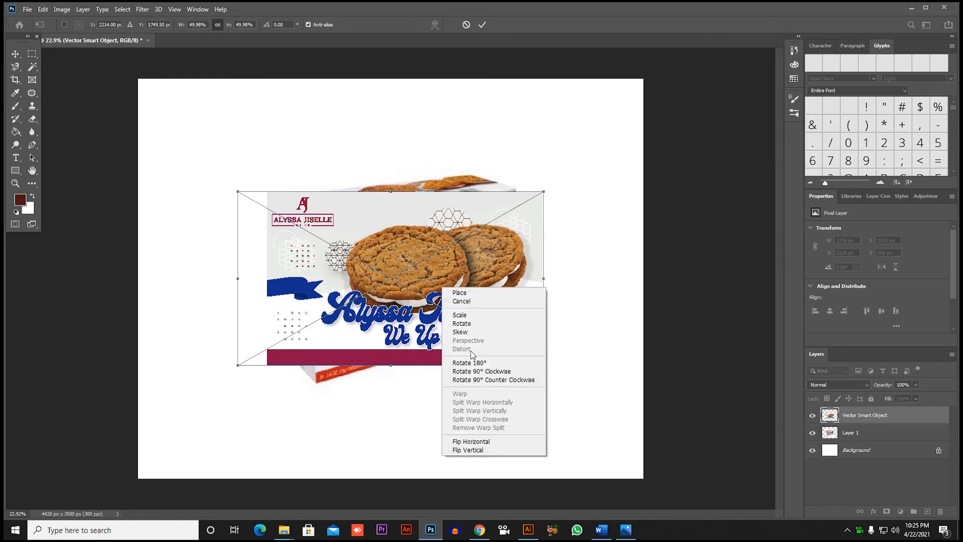
left_click(724, 375)
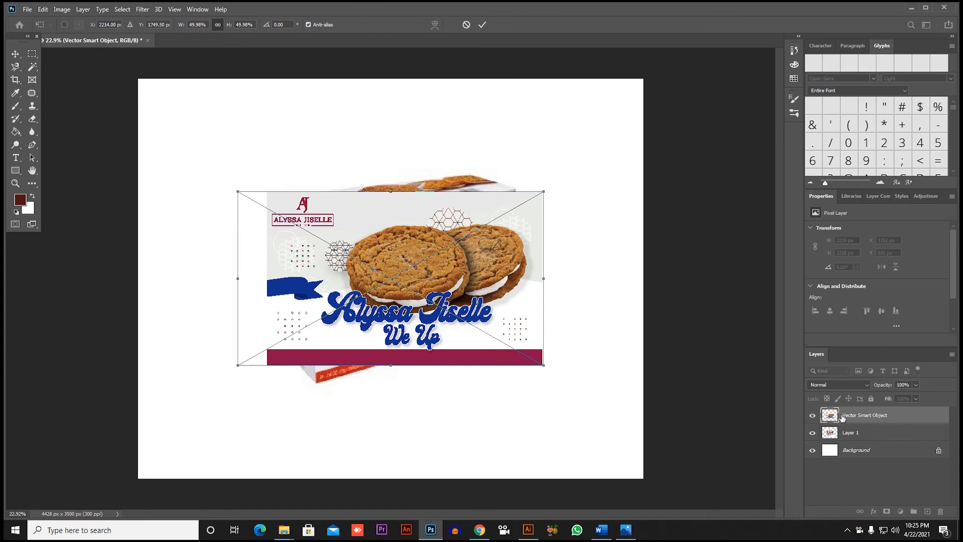
Place the pasted front artwork and convert its Vector Smart Object layer to a smart object.
key("Return")
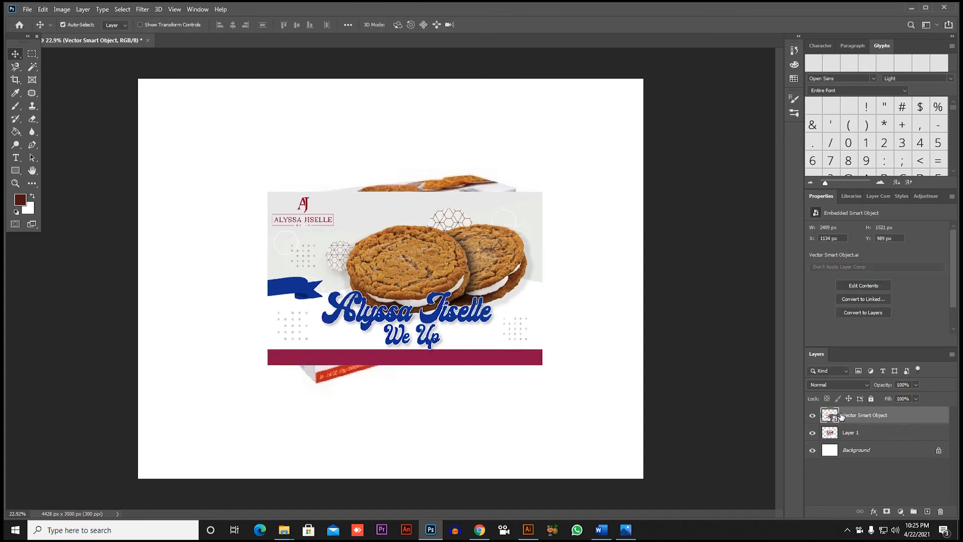
right_click(841, 416)
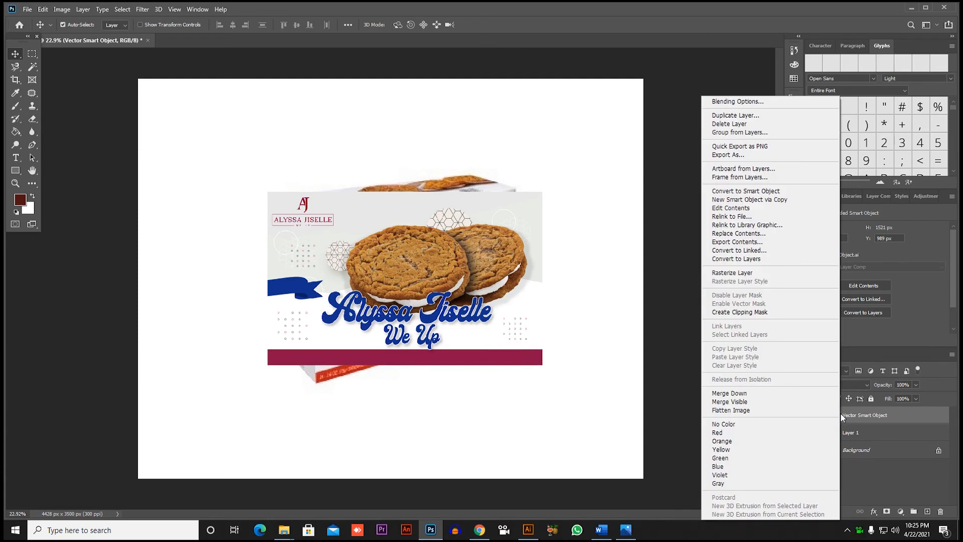
left_click(756, 195)
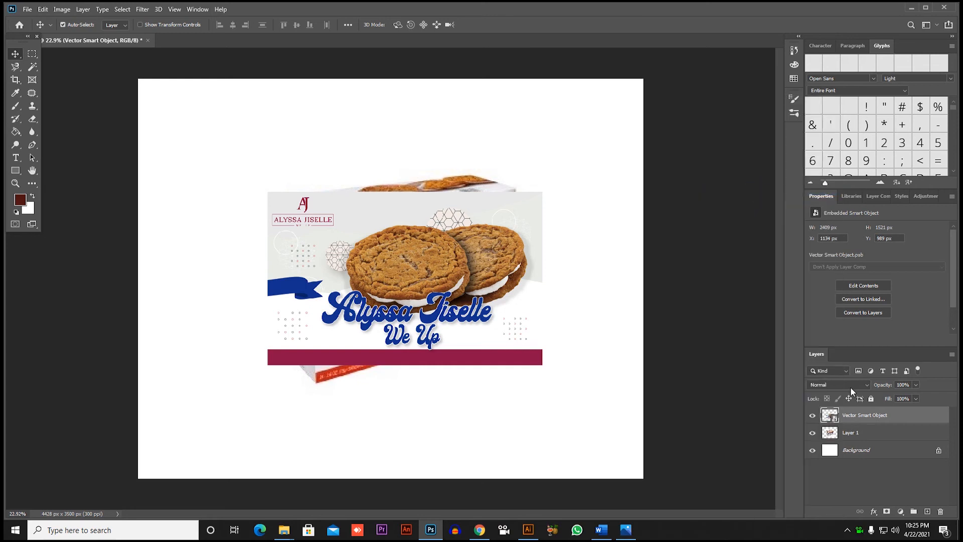
right_click(847, 416)
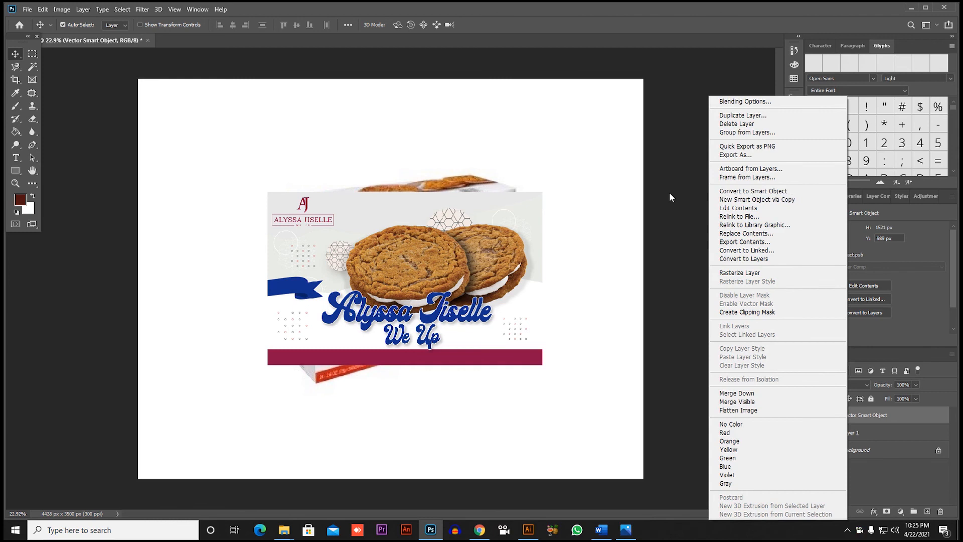
left_click(755, 192)
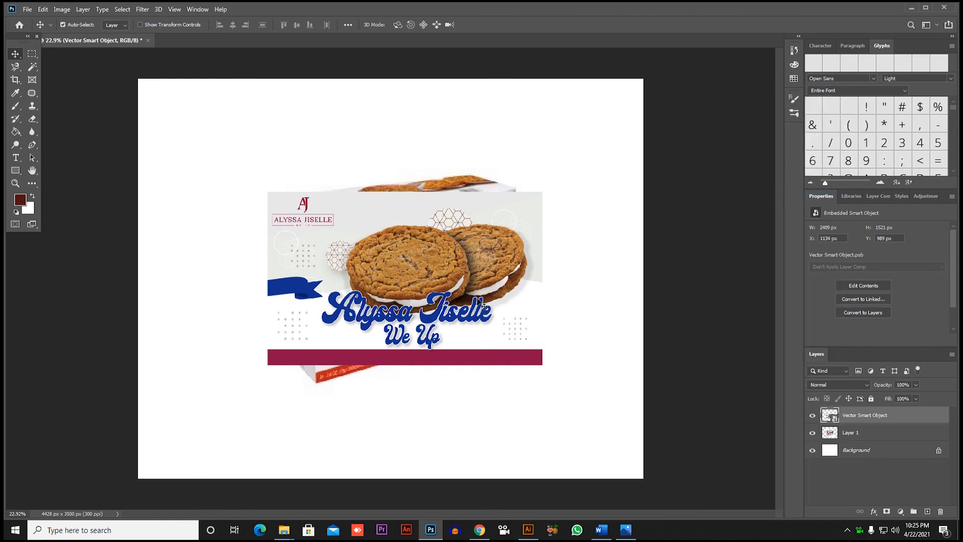
Distort the front artwork so its four corners match the corners of the box's front face.
left_click_drag(477, 325, 481, 326)
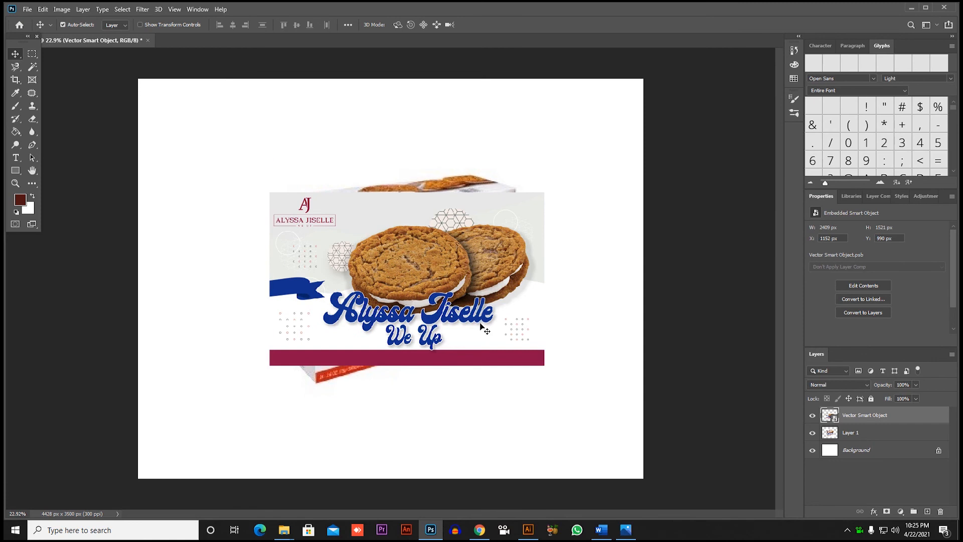
key("ctrl+t")
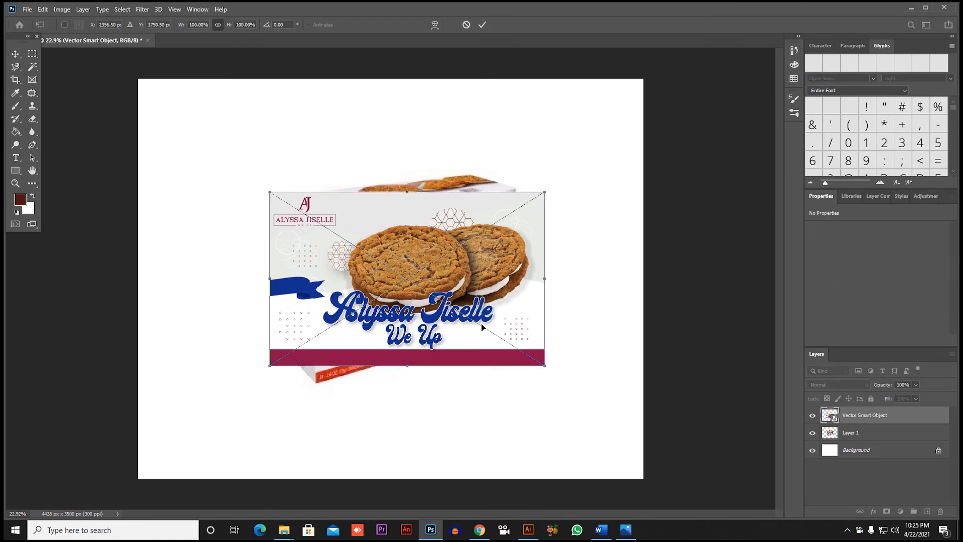
right_click(526, 241)
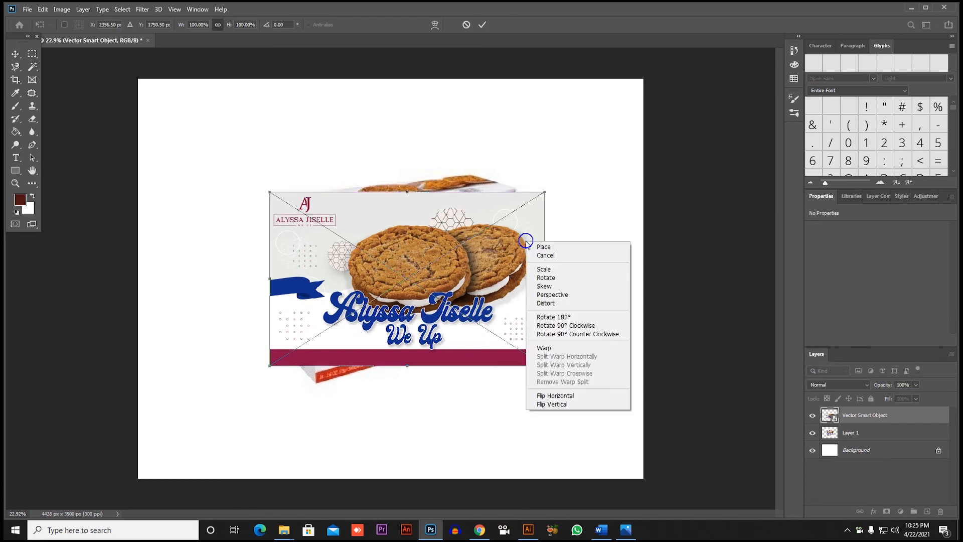
left_click(547, 304)
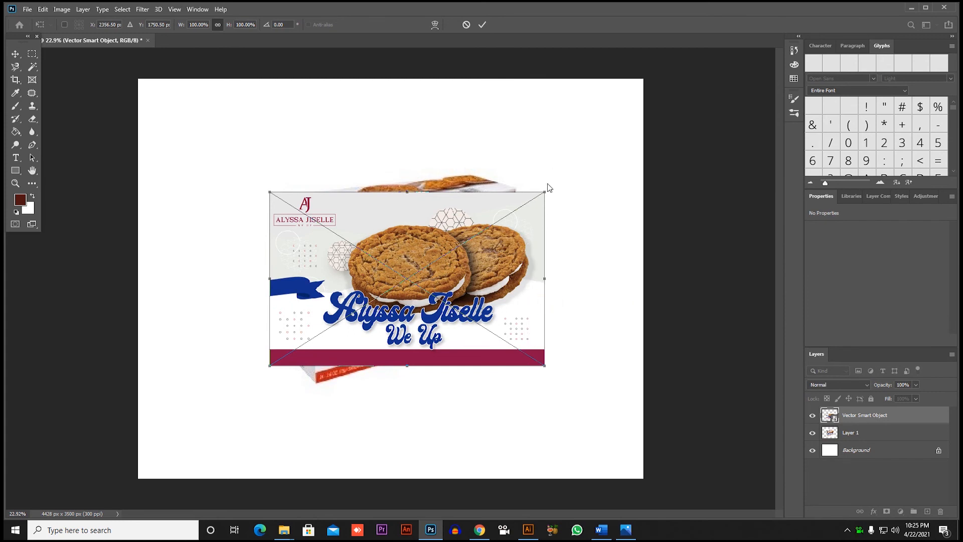
left_click_drag(544, 191, 516, 191)
left_click_drag(545, 366, 510, 325)
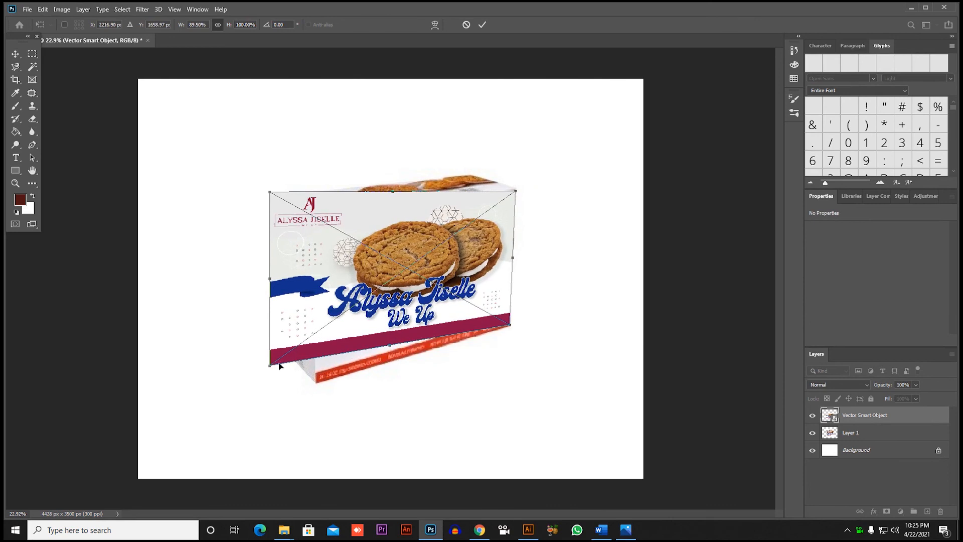
left_click_drag(271, 366, 318, 382)
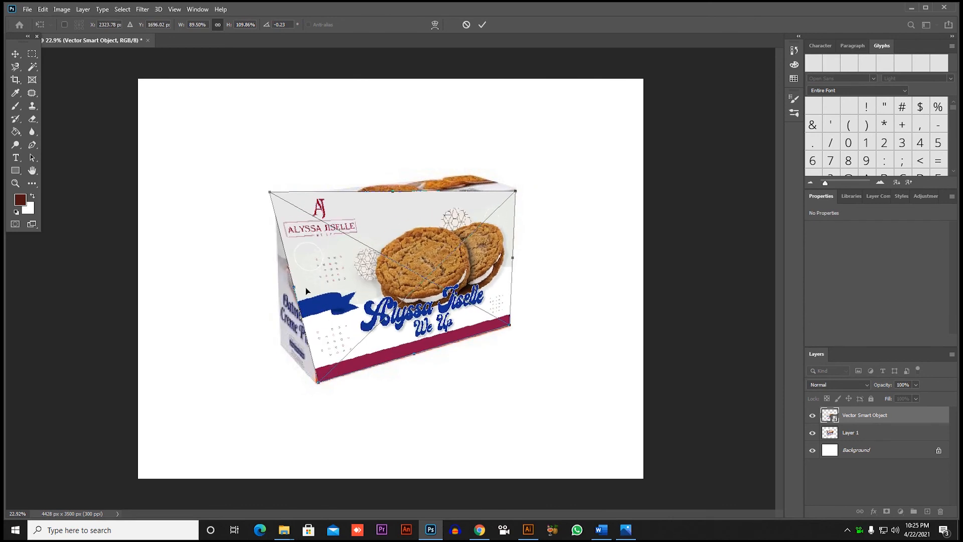
left_click_drag(270, 192, 312, 218)
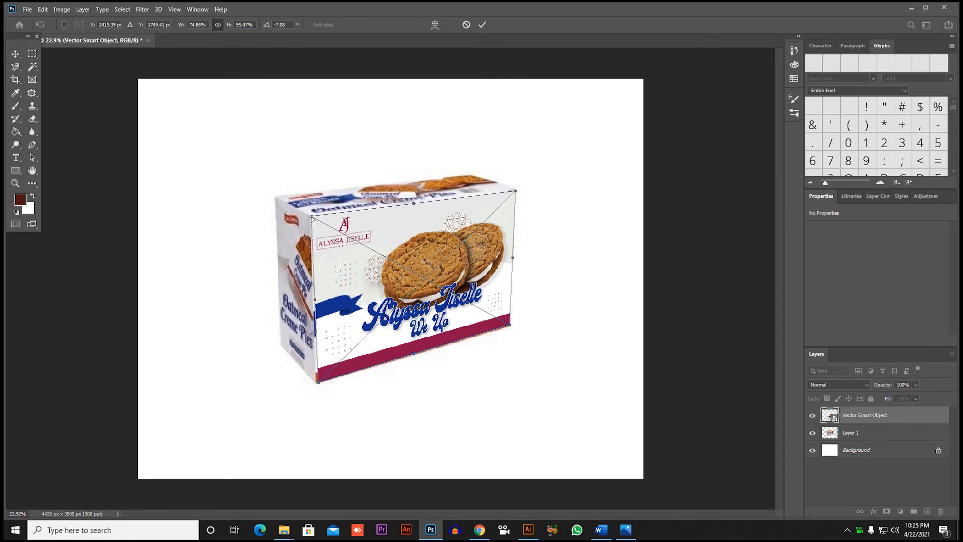
key("Return")
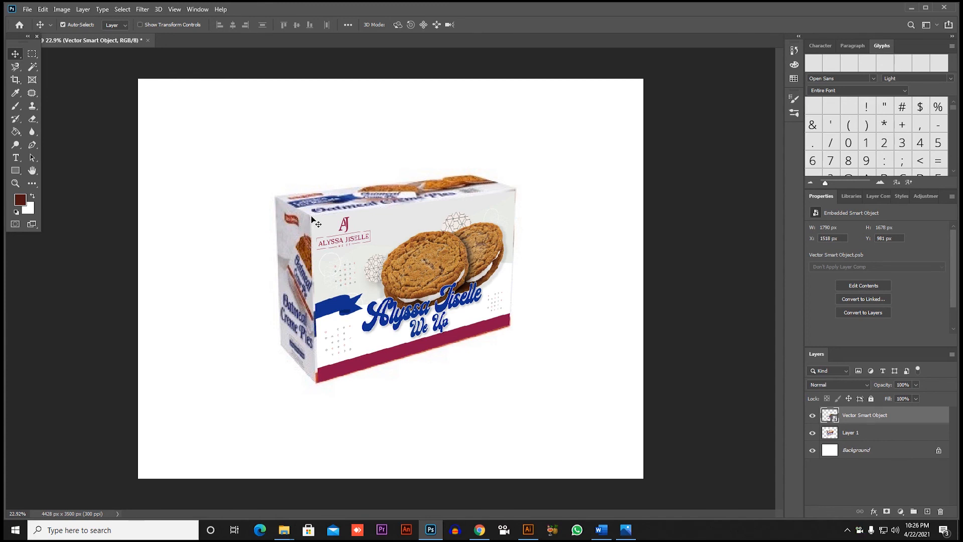
Convert the fitted front artwork layer to a smart object again.
right_click(842, 414)
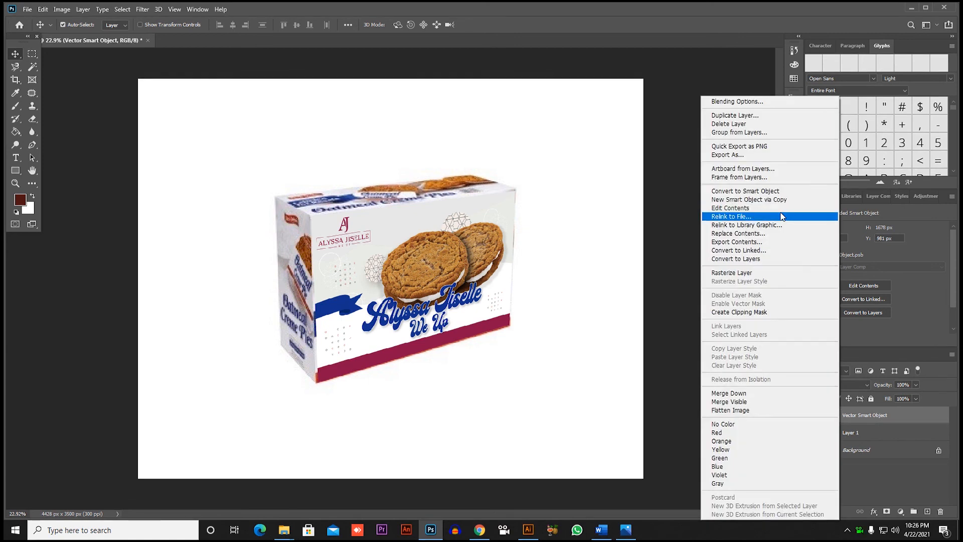
left_click(778, 192)
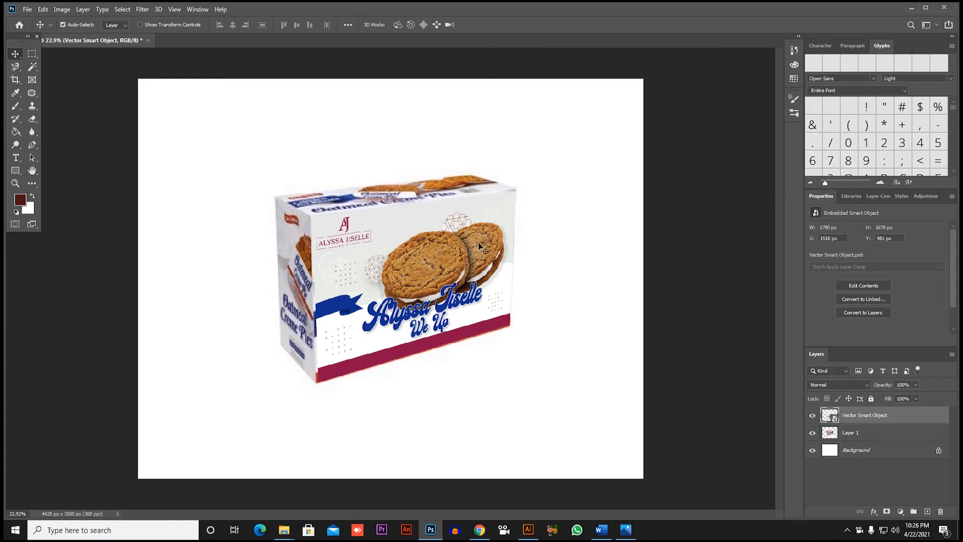
right_click(443, 235)
right_click(410, 247)
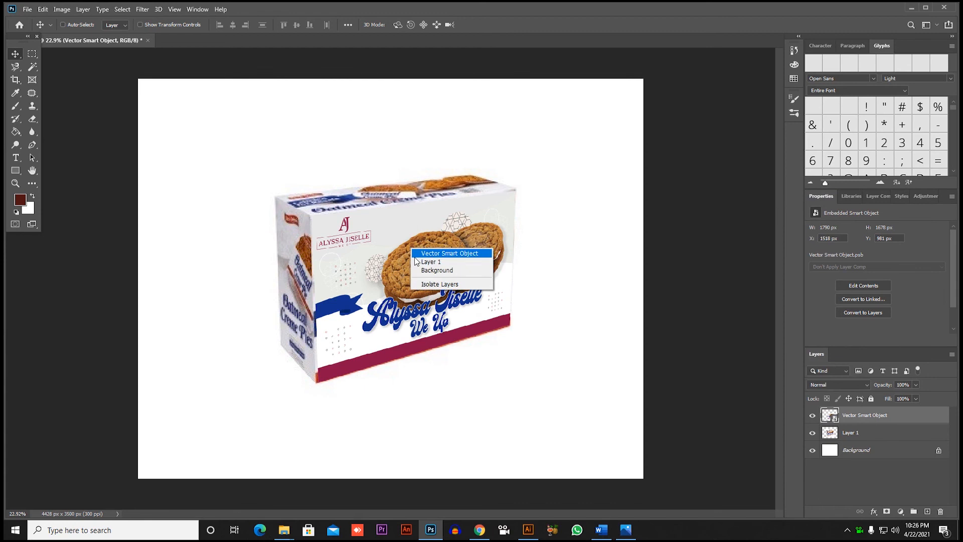
left_click(357, 250, "ctrl")
Start a free transform in Distort mode on the fitted front artwork.
key("ctrl+t")
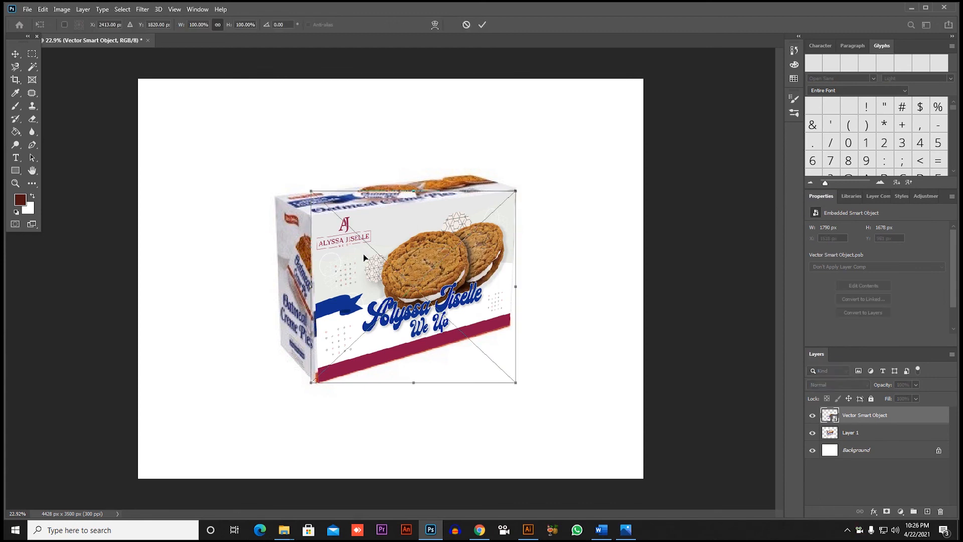
right_click(363, 254)
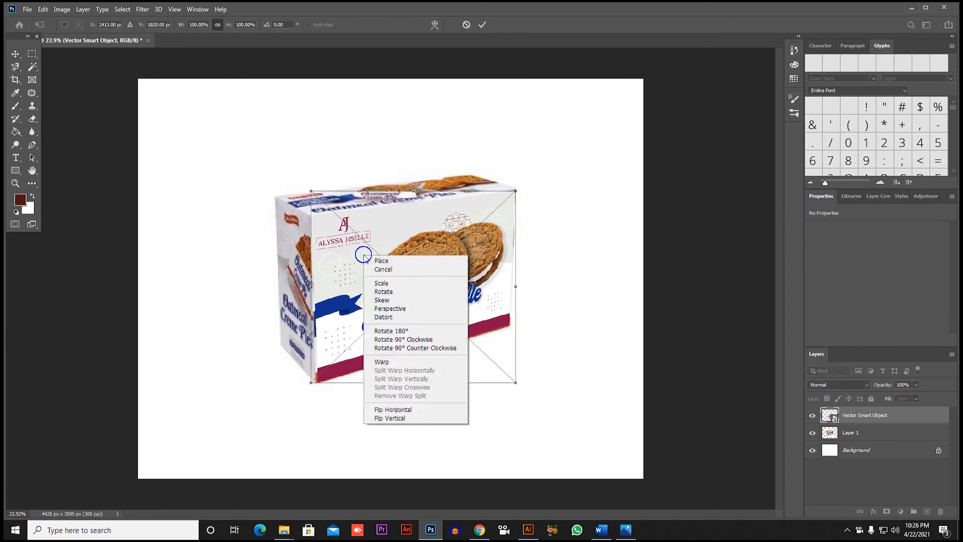
left_click(392, 318)
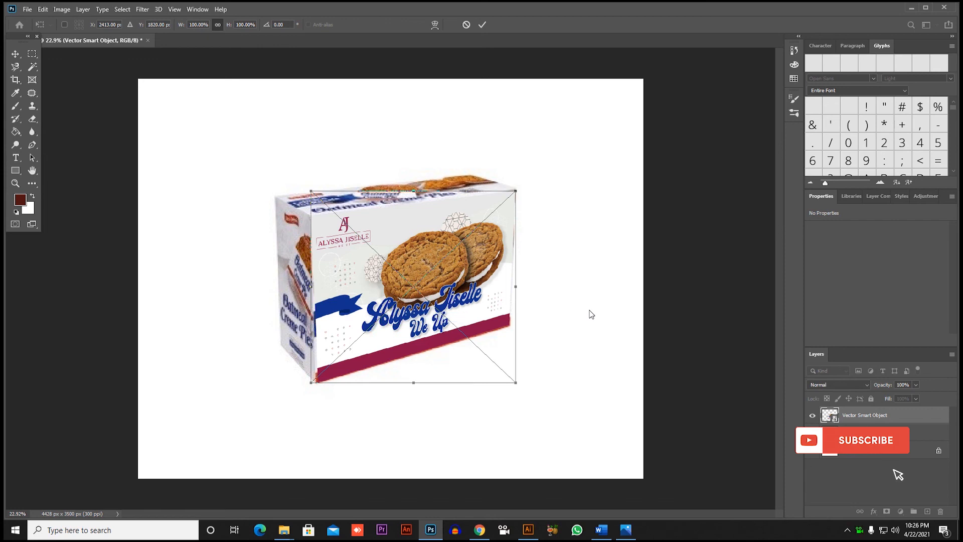
Open the finished box mockup image 45f from the desktop in Photos for reference.
left_click(911, 8)
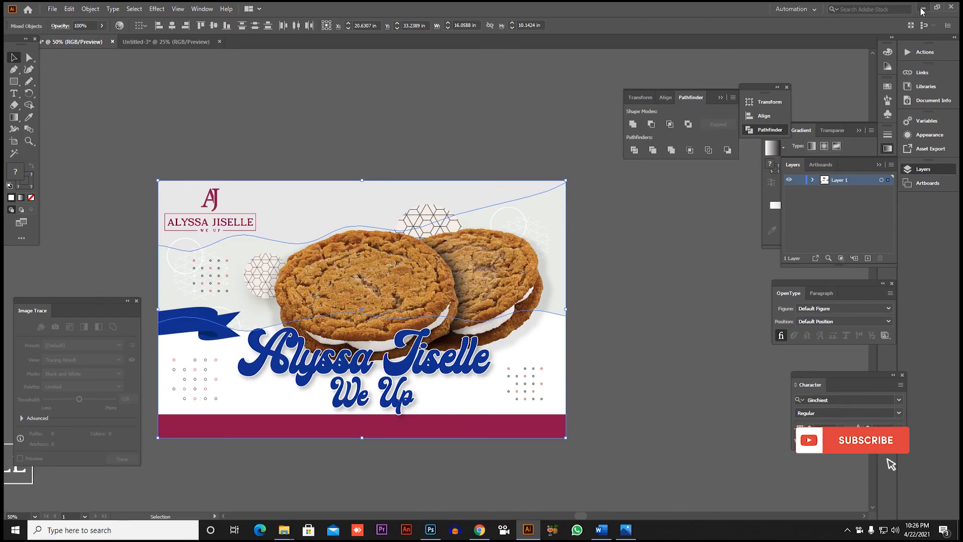
left_click(922, 8)
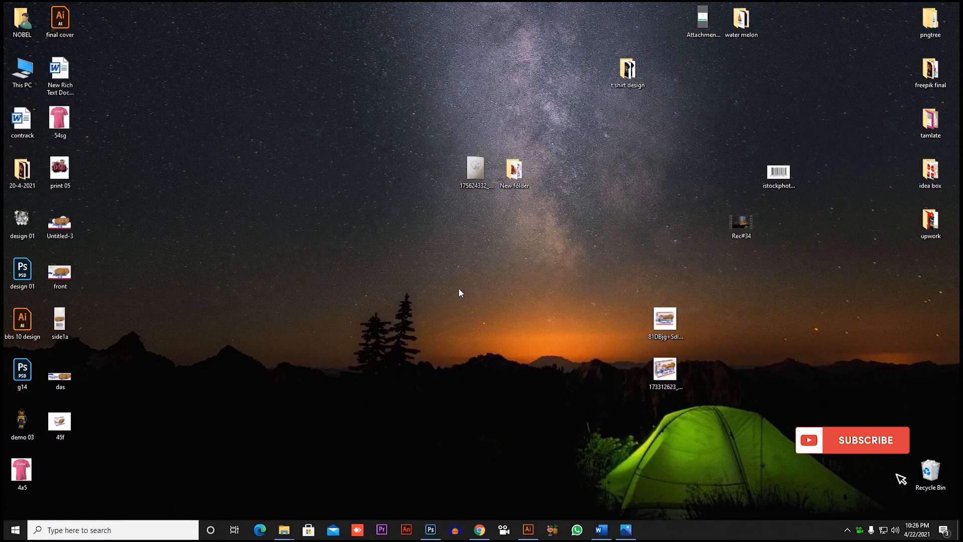
double_click(65, 427)
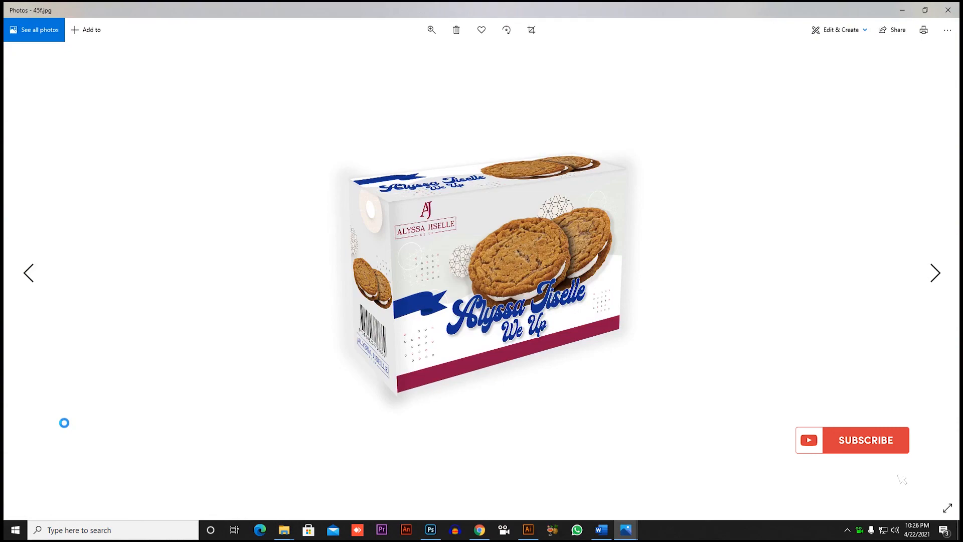